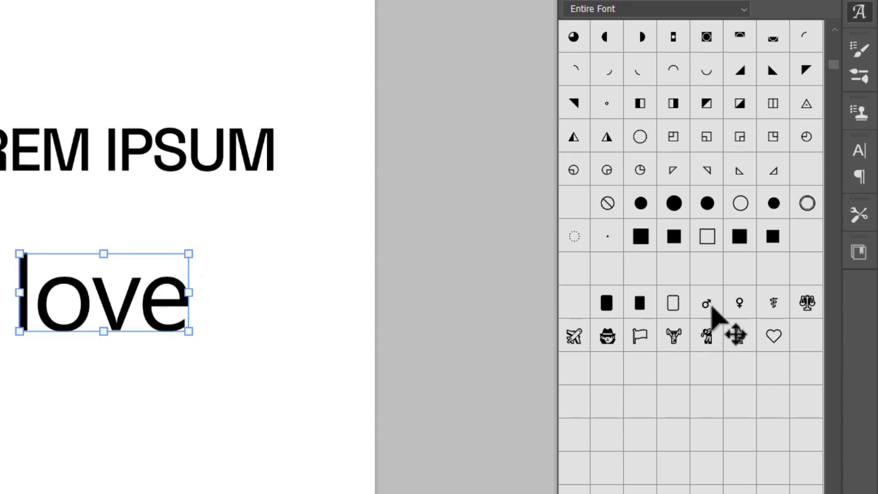
Browse the glyphs of the entire font and hide the Glyphs panel.
{"action": "scroll", "coordinate": [713, 305], "scroll_direction": "down", "scroll_amount": 2}
{"action": "scroll", "coordinate": [713, 306], "scroll_direction": "down", "scroll_amount": 8}
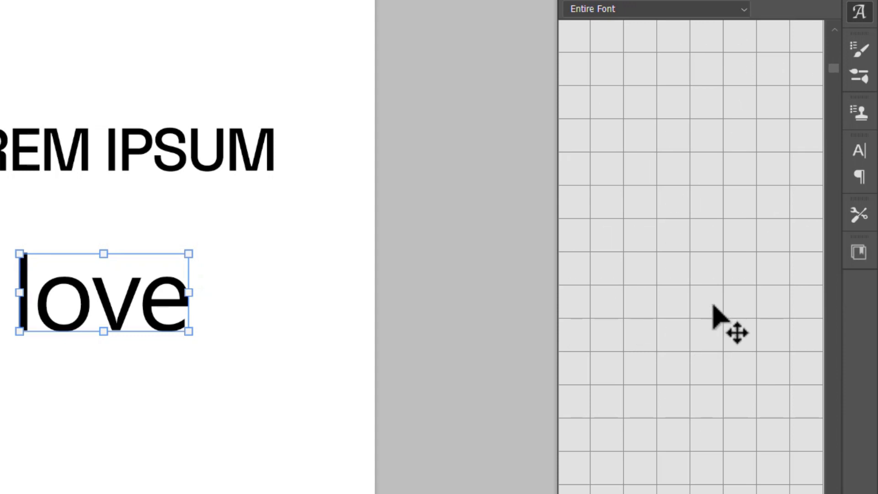
{"action": "scroll", "coordinate": [714, 307], "scroll_direction": "down", "scroll_amount": 5}
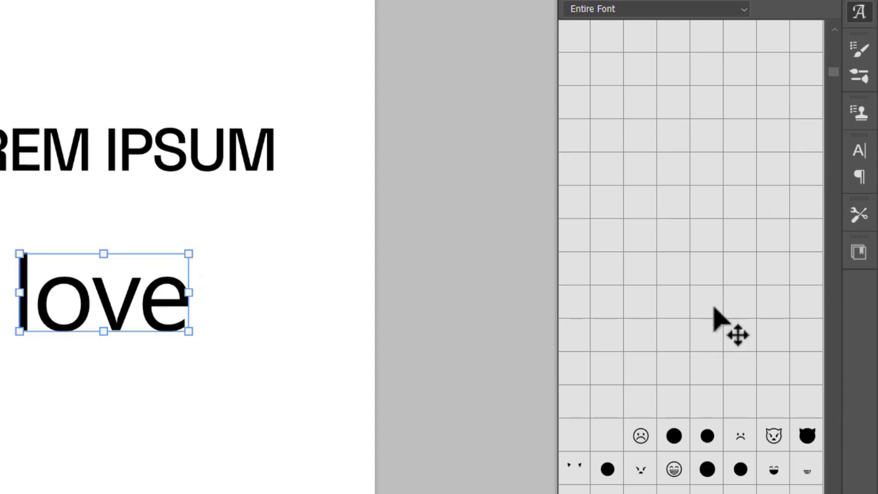
{"action": "scroll", "coordinate": [714, 307], "scroll_direction": "down", "scroll_amount": 2}
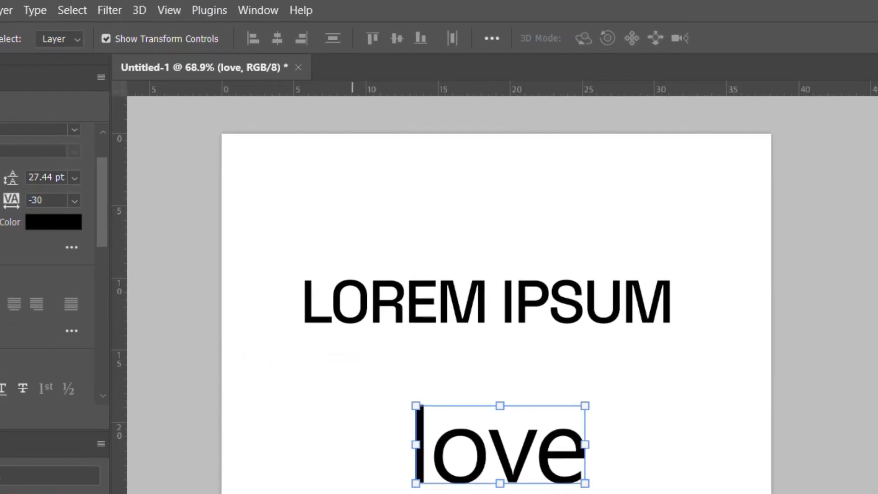
{"action": "left_click", "coordinate": [268, 13]}
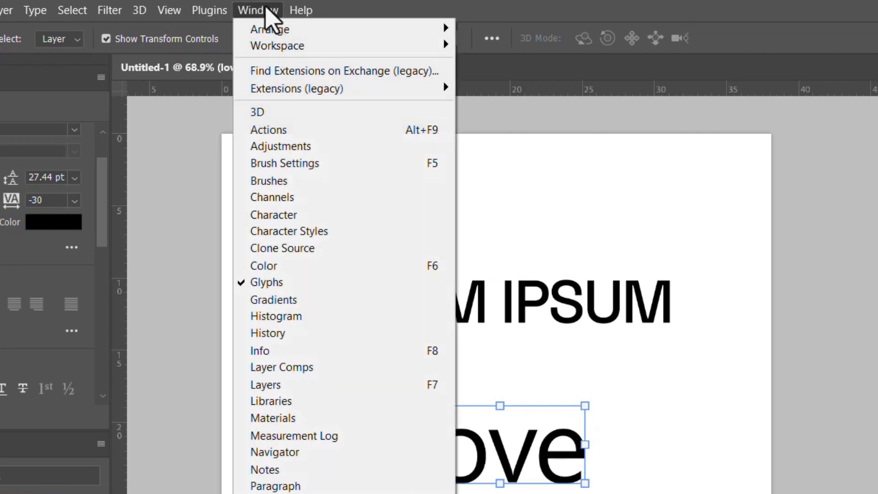
{"action": "left_click", "coordinate": [292, 284]}
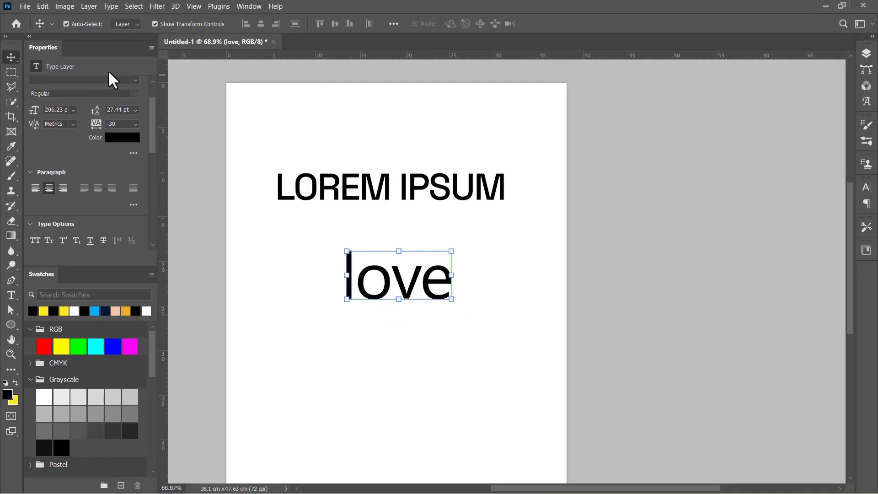
Show the Glyphs panel again and browse the Segoe UI Emoji symbols.
{"action": "left_click", "coordinate": [248, 6]}
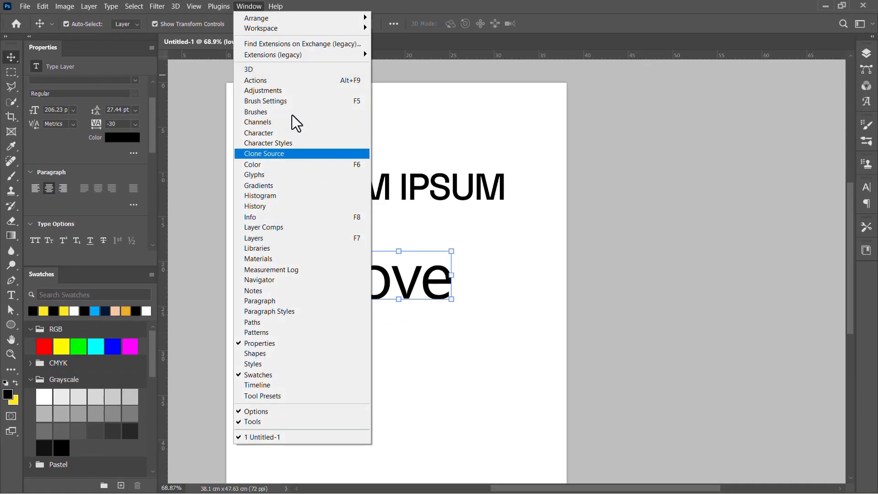
{"action": "left_click", "coordinate": [298, 175]}
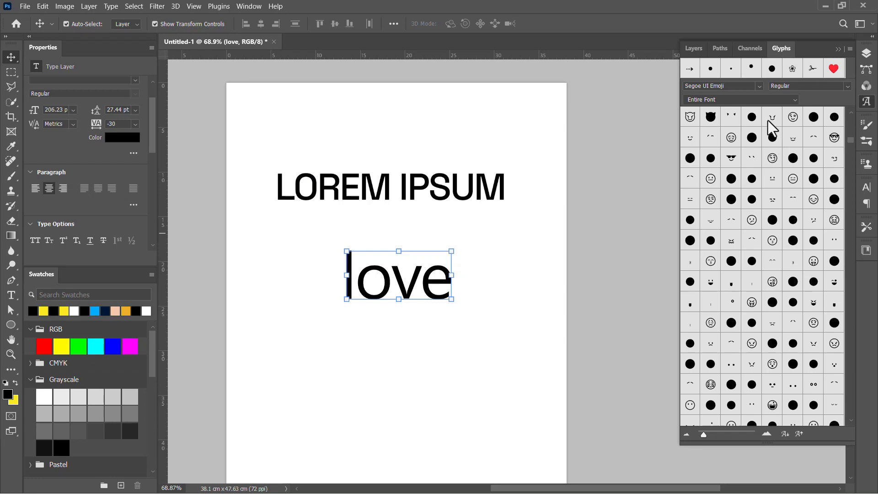
{"action": "scroll", "coordinate": [772, 135], "scroll_direction": "up", "scroll_amount": 11}
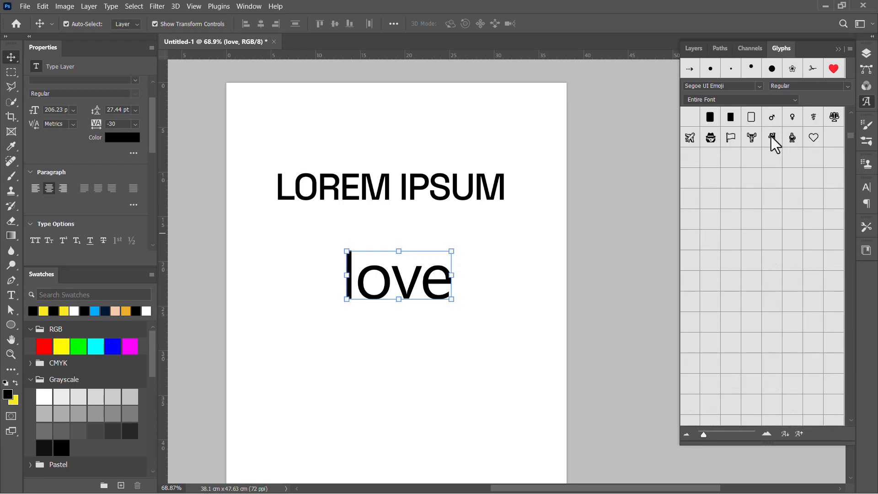
{"action": "scroll", "coordinate": [774, 144], "scroll_direction": "up", "scroll_amount": 6}
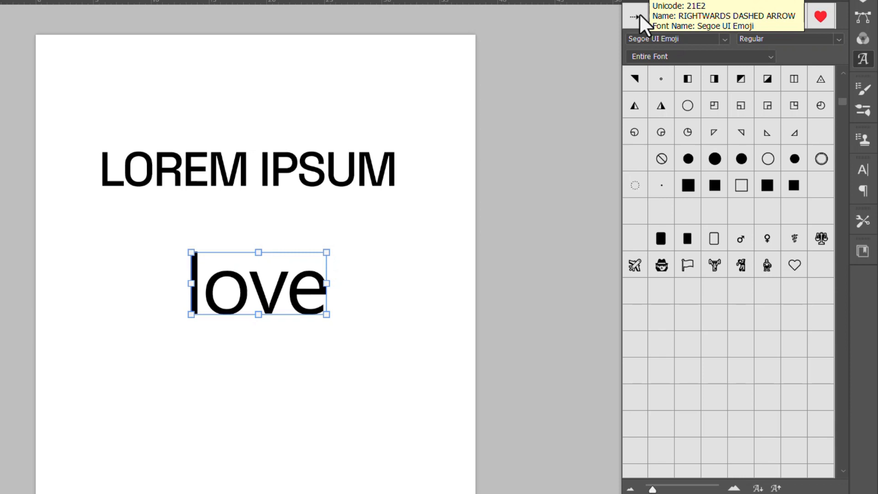
Move the "love" text up and slightly to the right, closer beneath LOREM IPSUM, and deselect it.
{"action": "left_click_drag", "start_coordinate": [279, 296], "coordinate": [277, 274]}
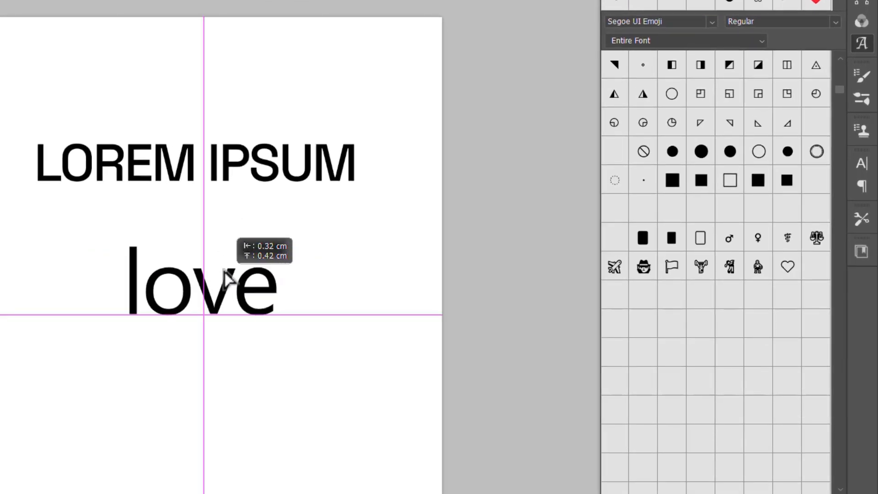
{"action": "left_click_drag", "start_coordinate": [224, 271], "coordinate": [240, 279]}
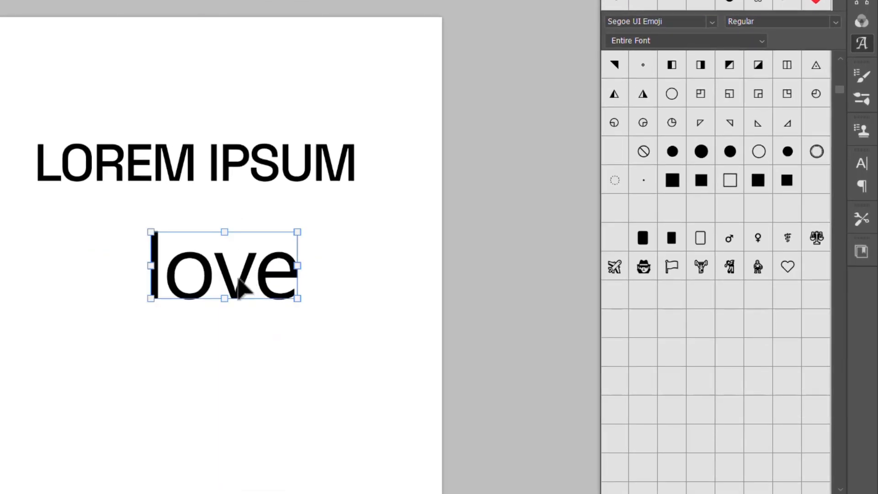
{"action": "key", "text": "ctrl+shift+a"}
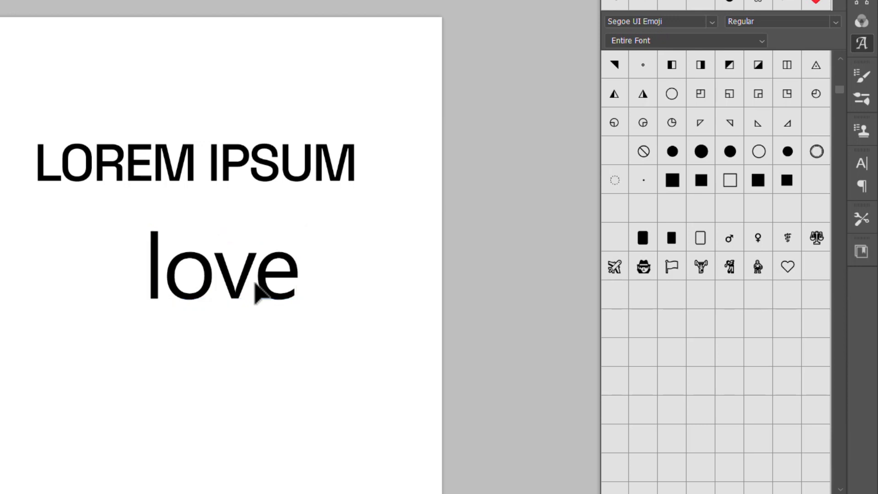
Insert the dotted right-arrow glyph directly before the word "love" and commit the text edit.
{"action": "double_click", "coordinate": [256, 290]}
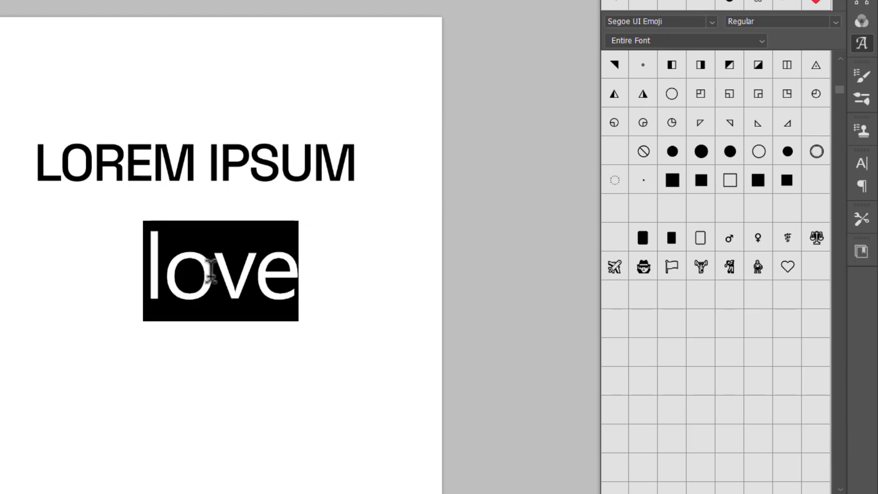
{"action": "left_click", "coordinate": [151, 263]}
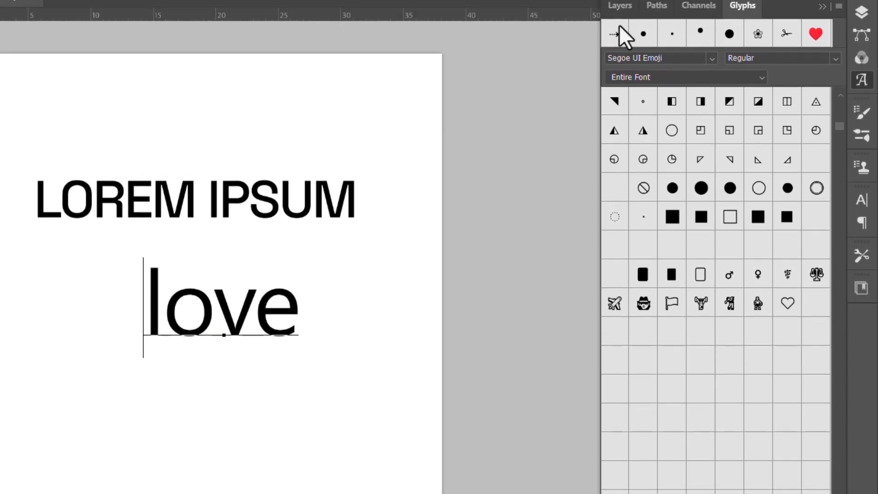
{"action": "double_click", "coordinate": [617, 32]}
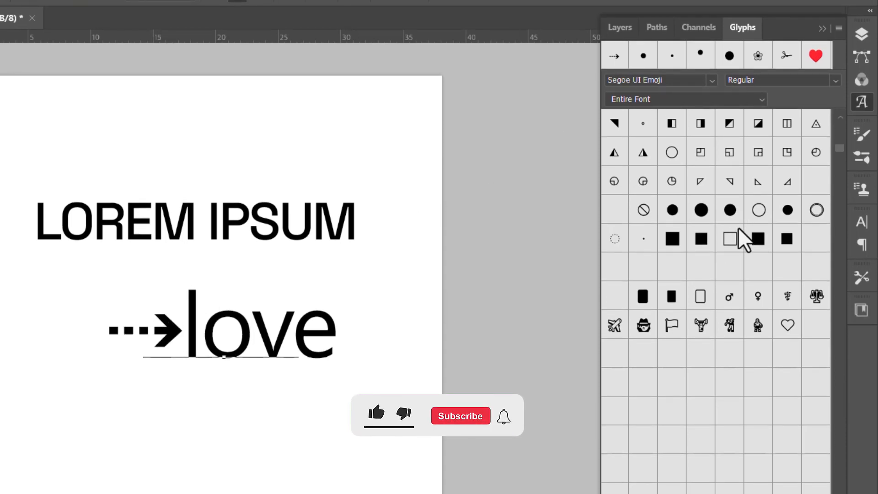
{"action": "scroll", "coordinate": [737, 247], "scroll_direction": "down", "scroll_amount": 3}
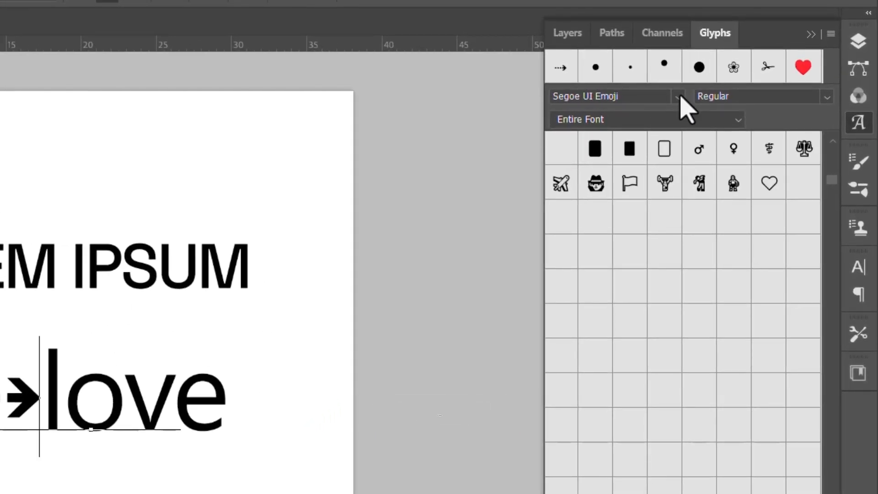
{"action": "left_click", "coordinate": [679, 97]}
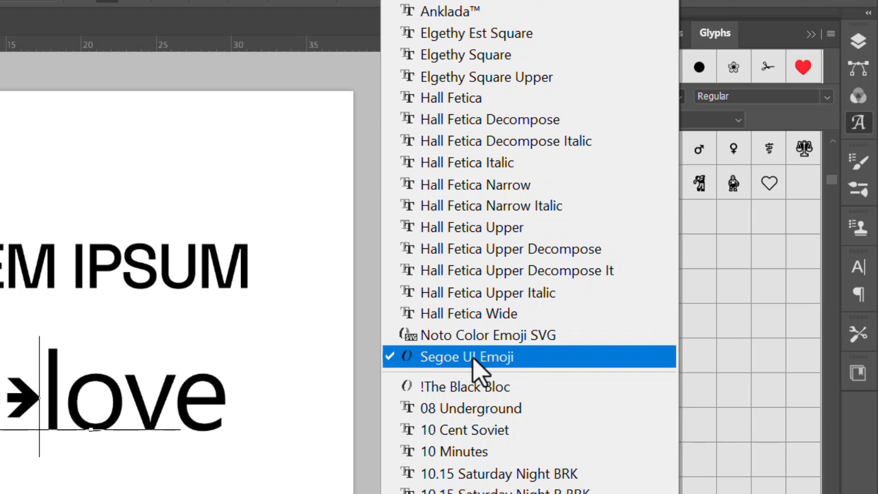
{"action": "left_click", "coordinate": [168, 286]}
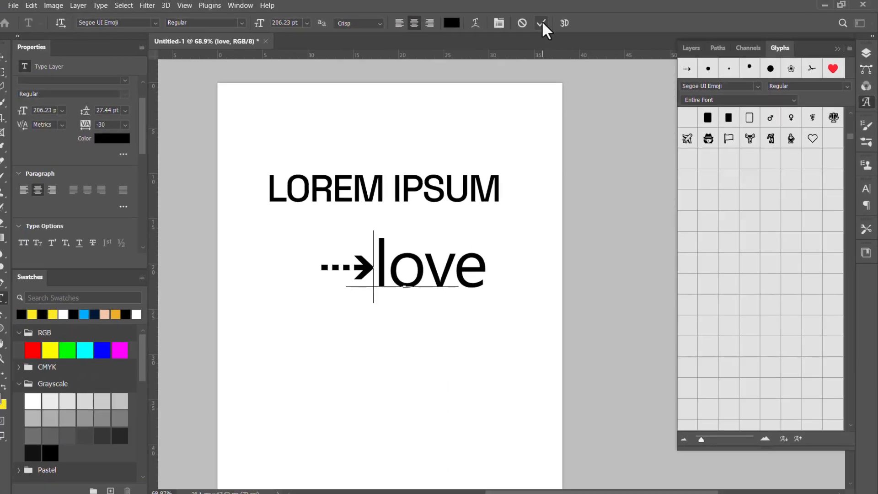
{"action": "left_click", "coordinate": [541, 23]}
{"action": "key", "text": "v"}
Select the LOREM IPSUM text, browse its Space Grotesk glyphs and filter them to the Greek category.
{"action": "left_click", "coordinate": [459, 190]}
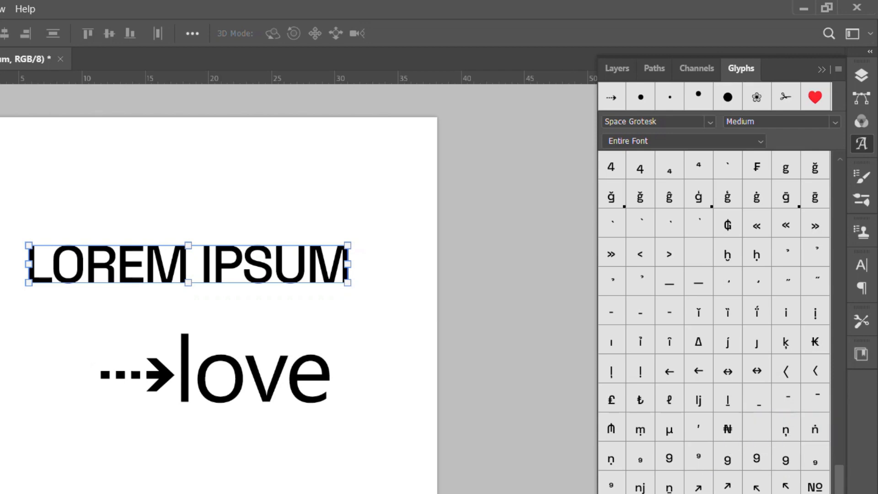
{"action": "scroll", "coordinate": [771, 389], "scroll_direction": "down", "scroll_amount": 8}
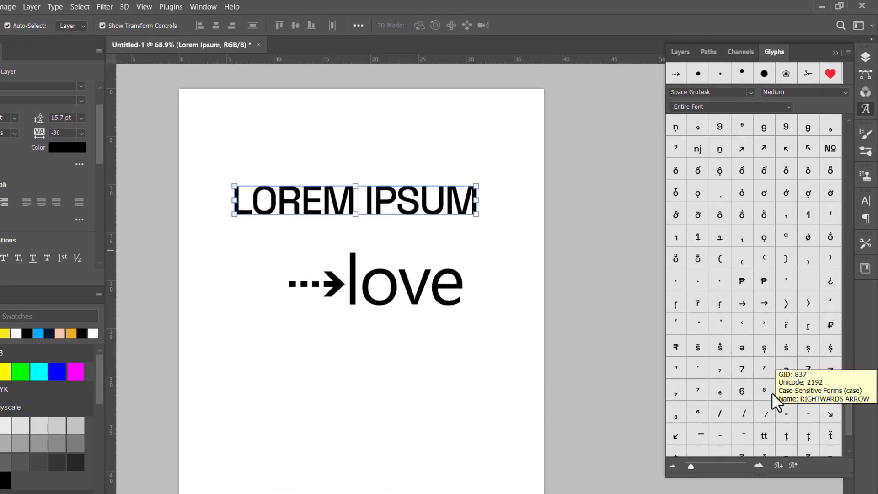
{"action": "scroll", "coordinate": [768, 393], "scroll_direction": "down", "scroll_amount": 10}
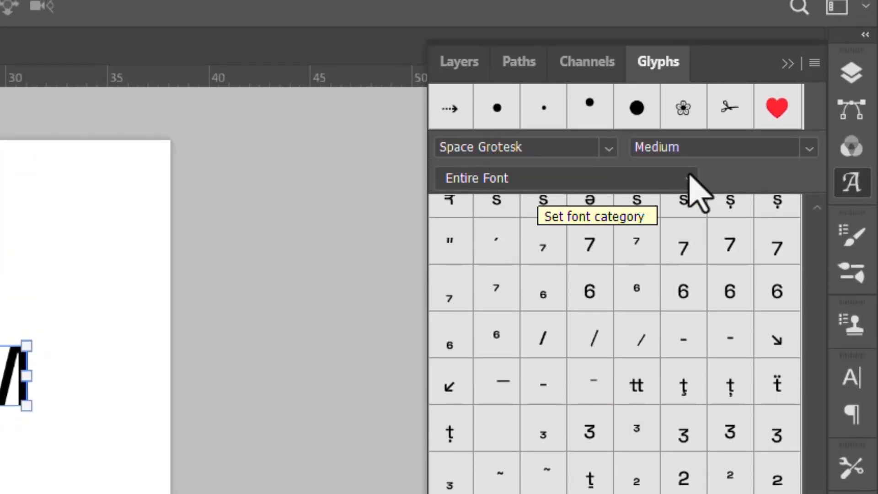
{"action": "left_click", "coordinate": [695, 188]}
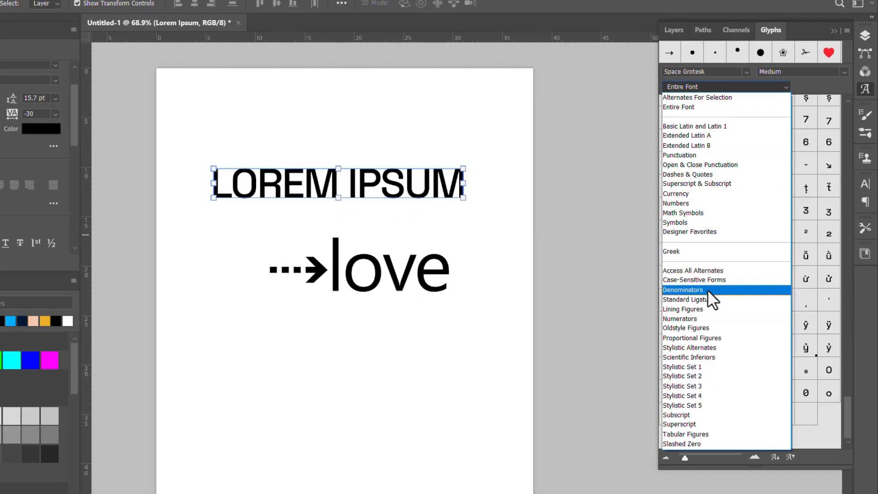
{"action": "left_click", "coordinate": [700, 260]}
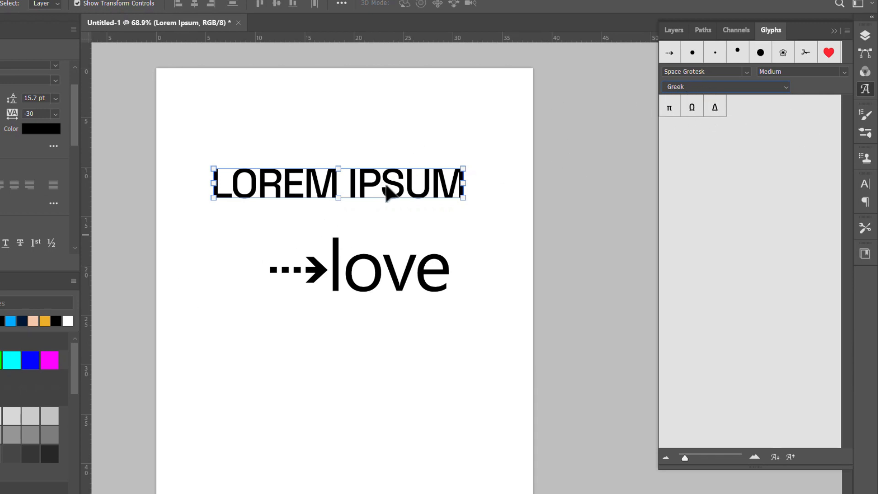
Filter the Space Grotesk glyphs by the Math Symbols category, followed by the Currency category.
{"action": "left_click", "coordinate": [781, 87]}
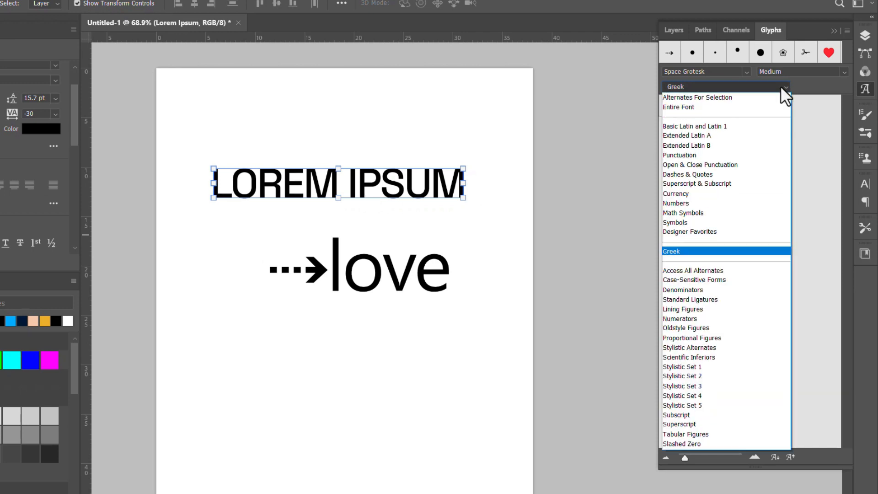
{"action": "left_click", "coordinate": [699, 214]}
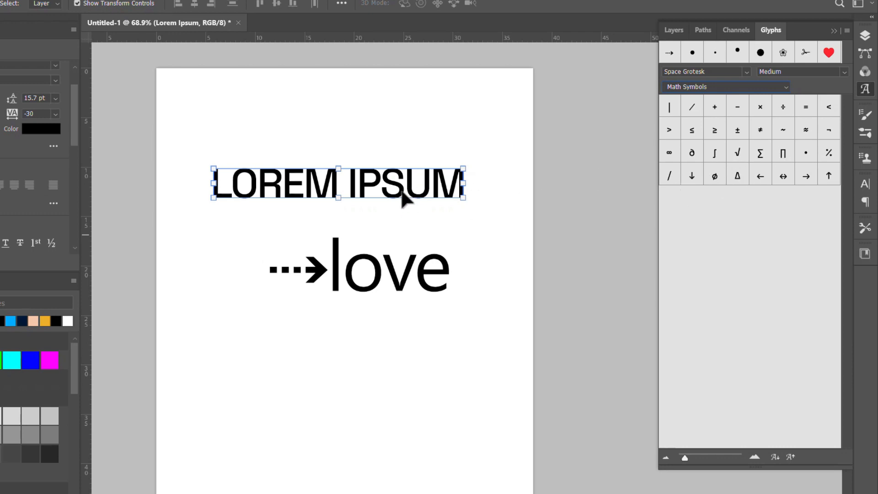
{"action": "left_click", "coordinate": [725, 87]}
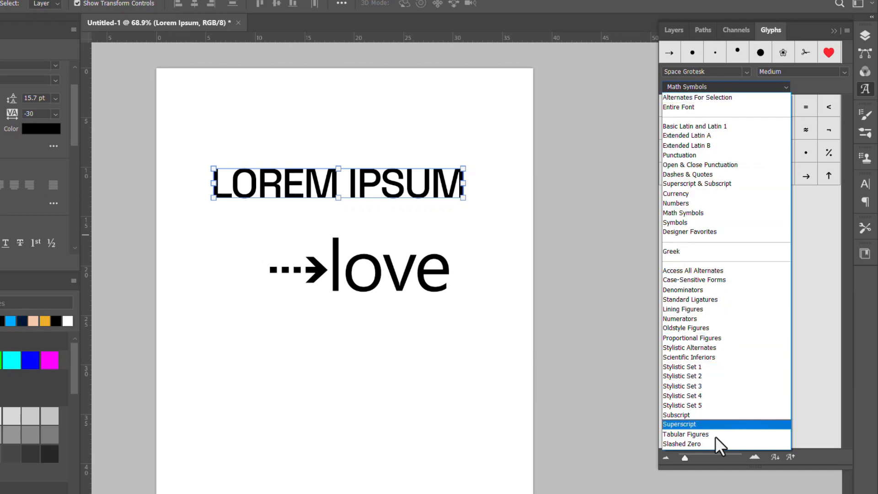
{"action": "left_click", "coordinate": [683, 194]}
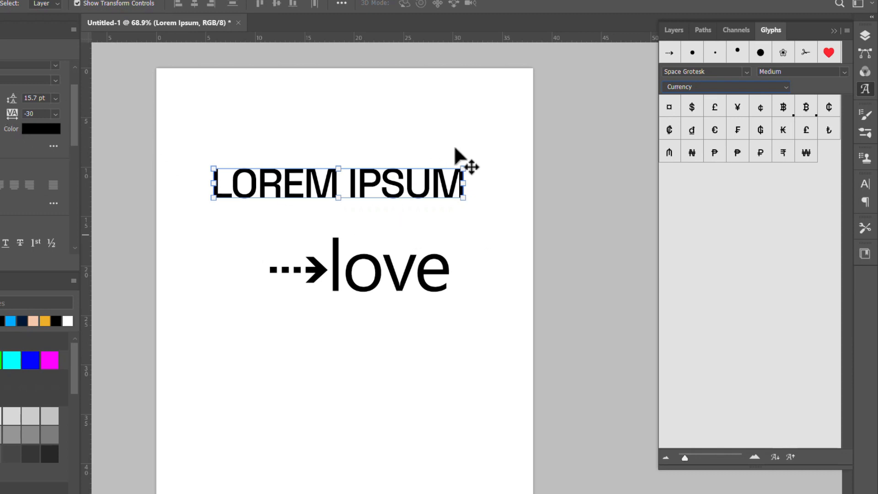
Reselect the LOREM IPSUM text, set its font to Playfair Display and look through that font's glyph categories.
{"action": "left_click", "coordinate": [346, 143]}
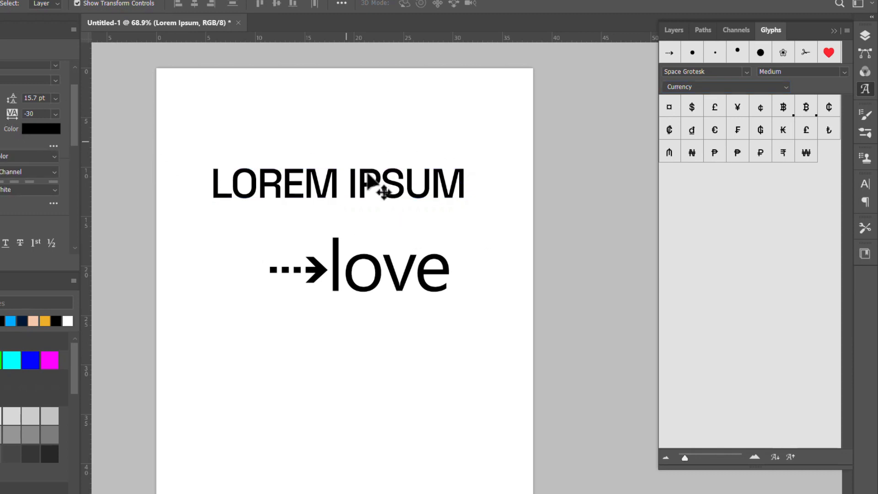
{"action": "left_click", "coordinate": [365, 174]}
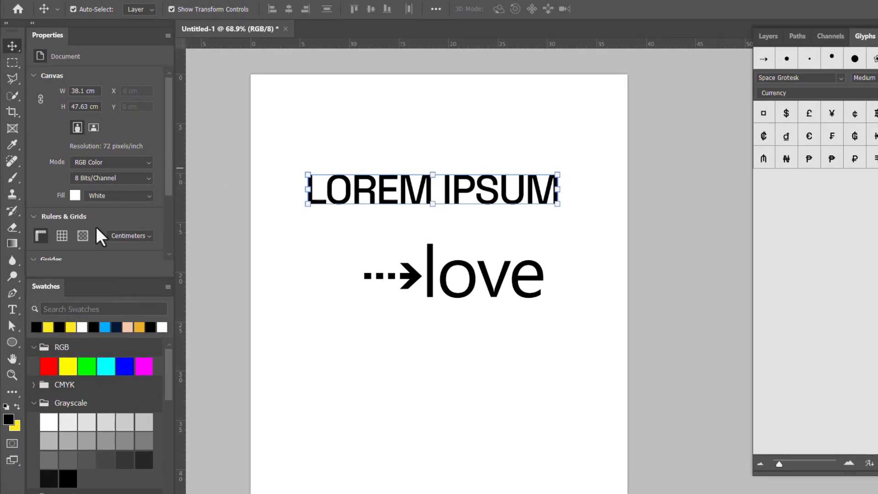
{"action": "left_click", "coordinate": [149, 113]}
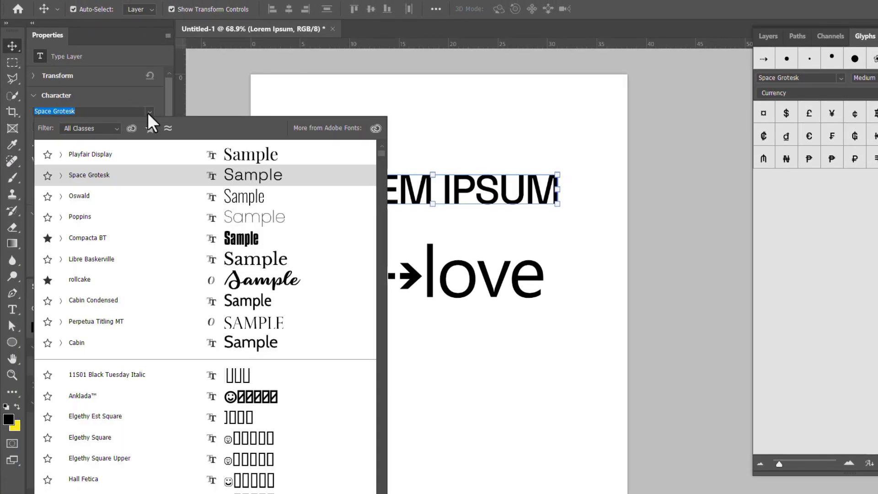
{"action": "left_click", "coordinate": [84, 154]}
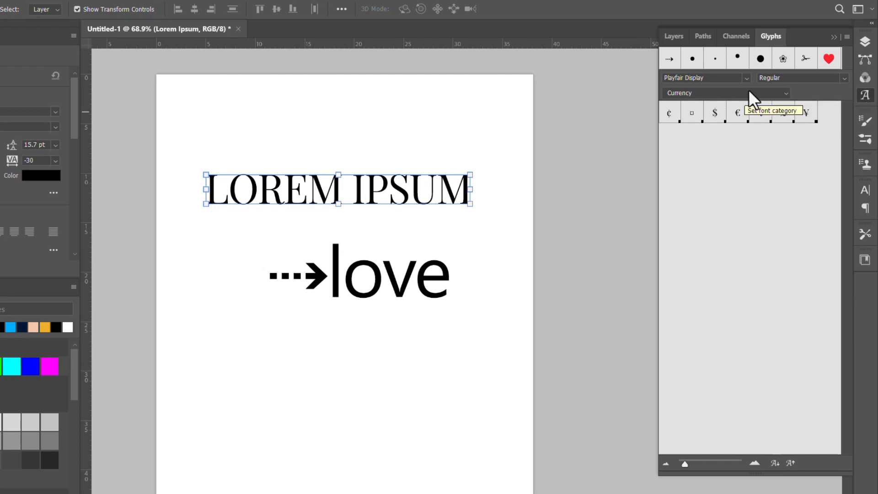
{"action": "left_click", "coordinate": [775, 92]}
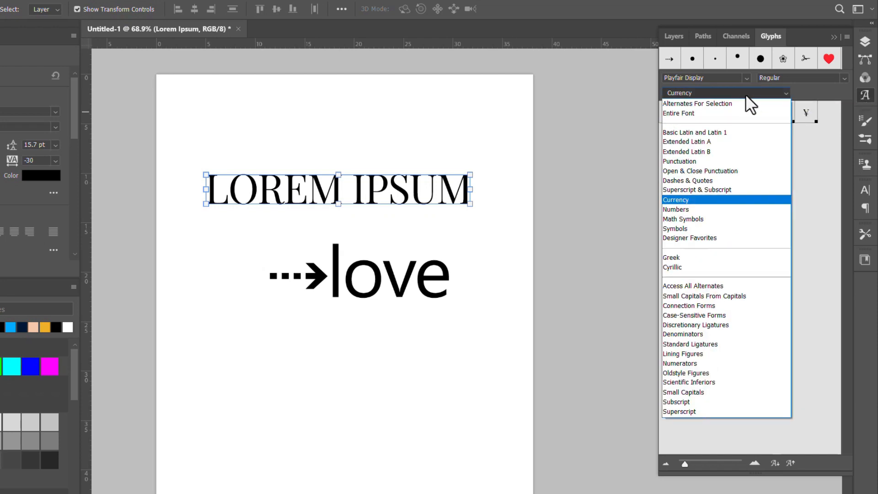
{"action": "left_click", "coordinate": [819, 150]}
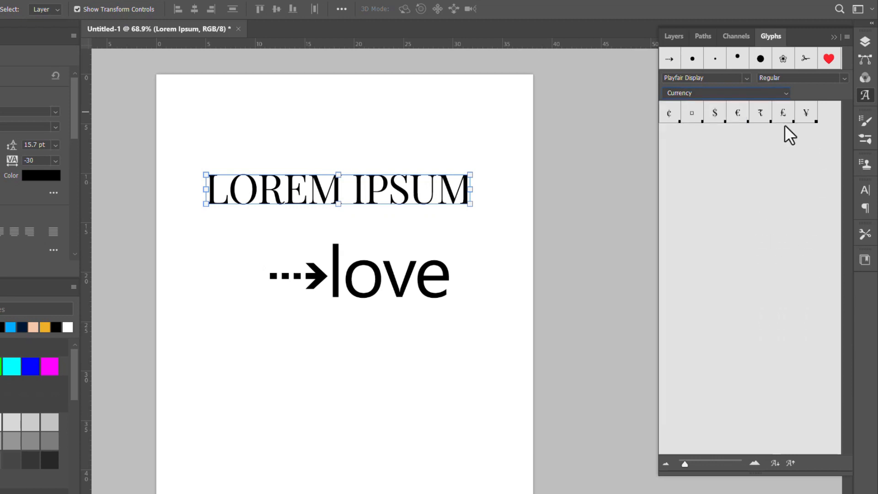
Set the LOREM IPSUM text's font to Noto Color Emoji SVG and display the glyphs of the entire font.
{"action": "left_click", "coordinate": [744, 78]}
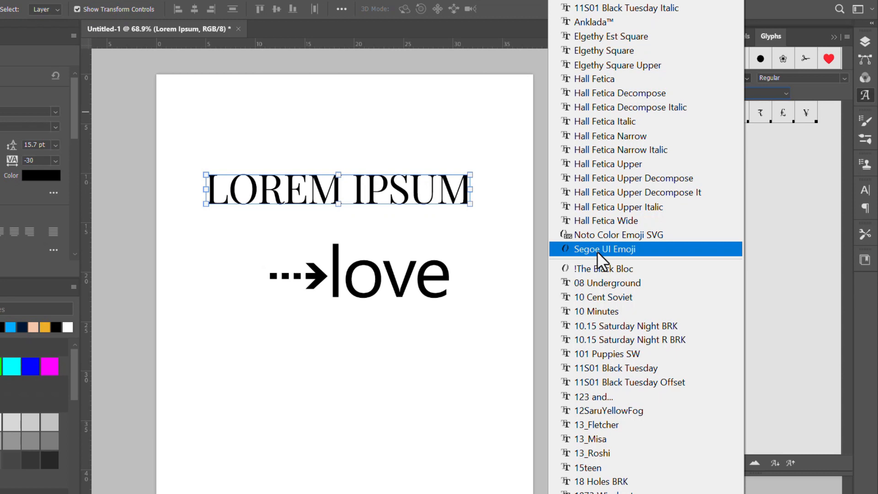
{"action": "left_click", "coordinate": [646, 234]}
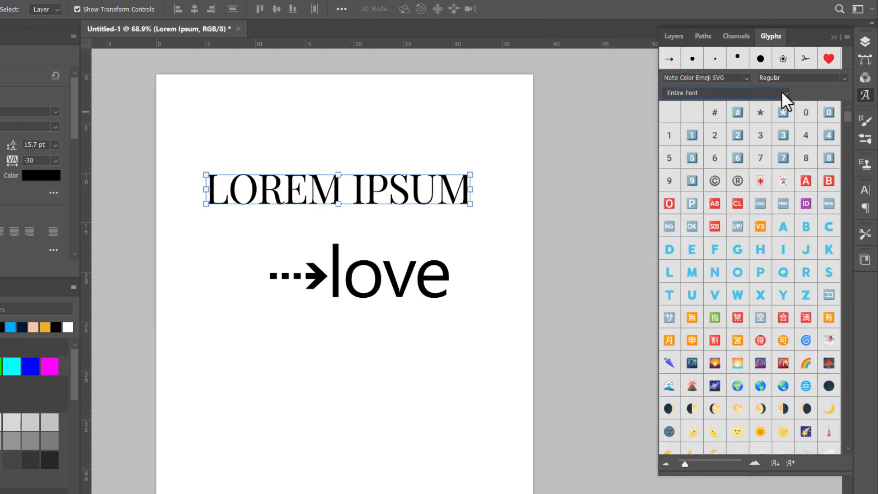
{"action": "left_click", "coordinate": [681, 92]}
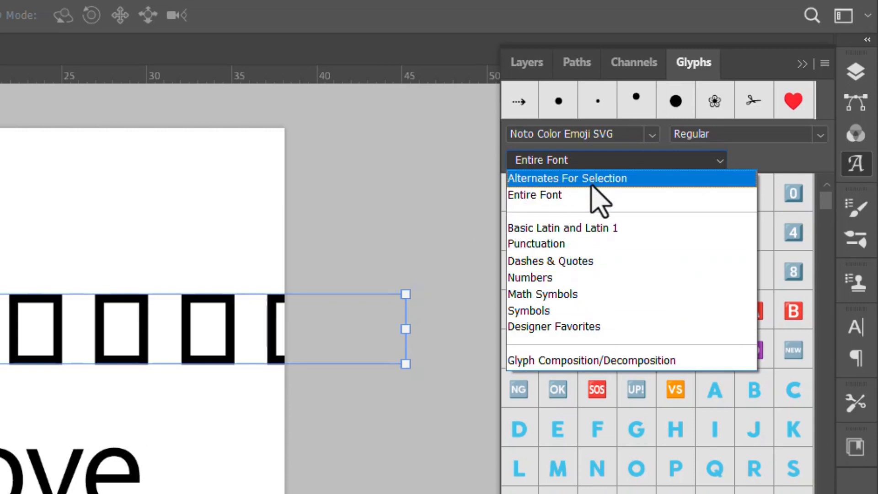
{"action": "left_click", "coordinate": [569, 197]}
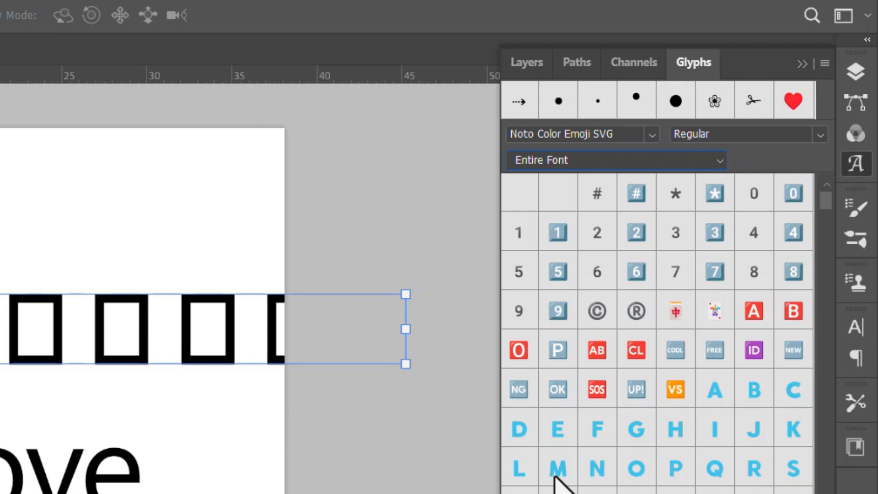
Replace the first character of the second word with the red A emoji from Noto Color Emoji SVG.
{"action": "double_click", "coordinate": [750, 318]}
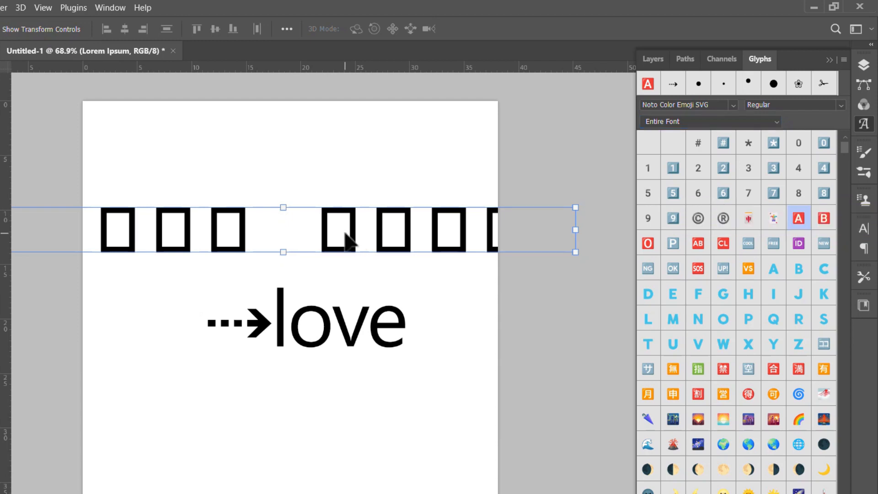
{"action": "key", "text": "t"}
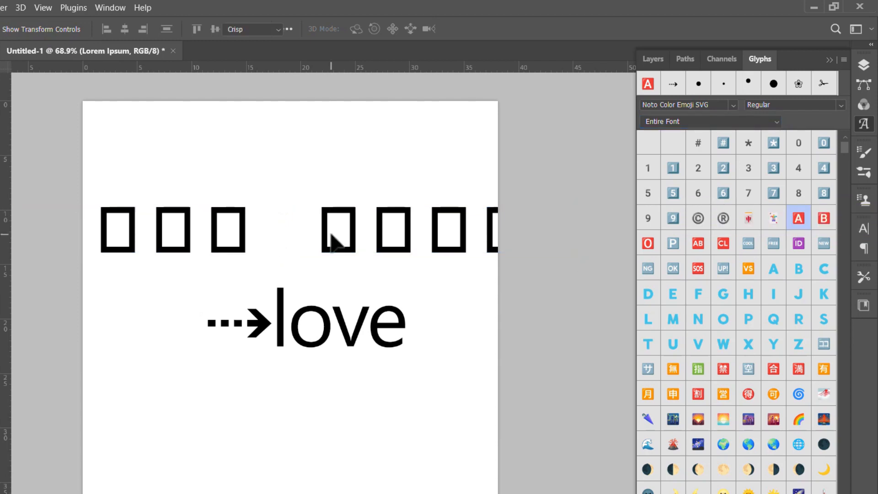
{"action": "double_click", "coordinate": [326, 228]}
{"action": "left_click_drag", "start_coordinate": [325, 228], "coordinate": [356, 232]}
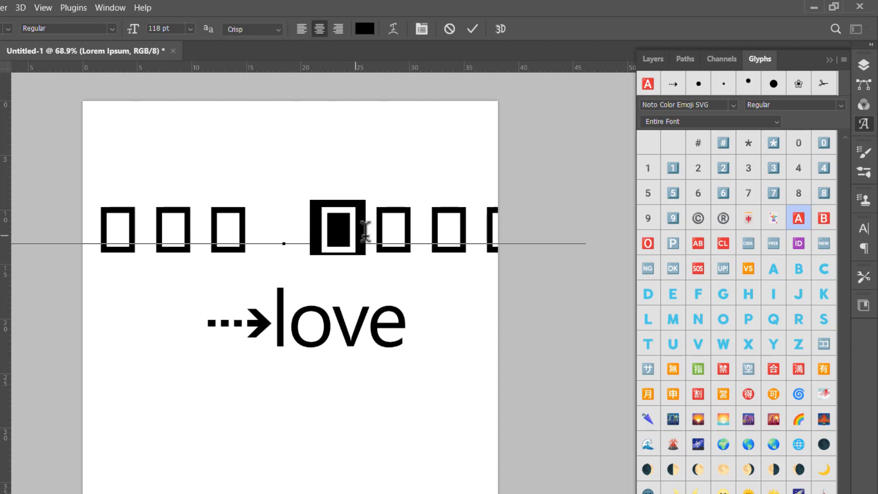
{"action": "double_click", "coordinate": [654, 82]}
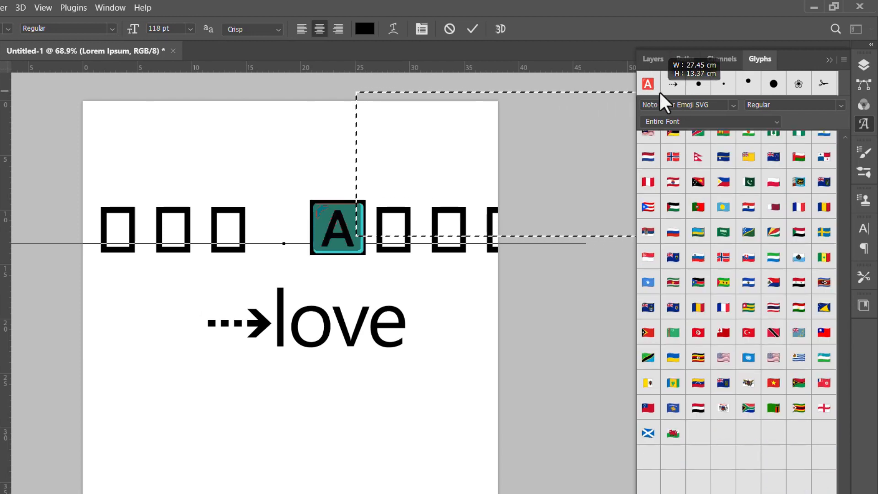
{"action": "left_click_drag", "start_coordinate": [659, 91], "coordinate": [652, 88]}
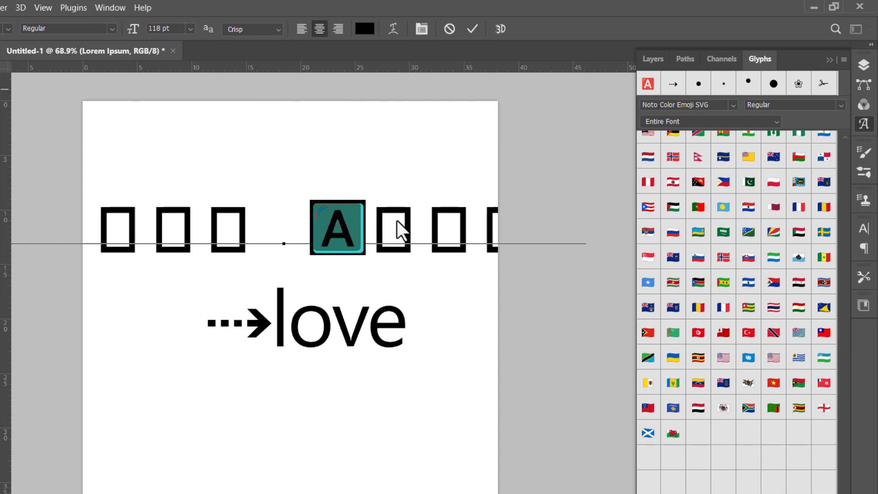
{"action": "left_click", "coordinate": [379, 230]}
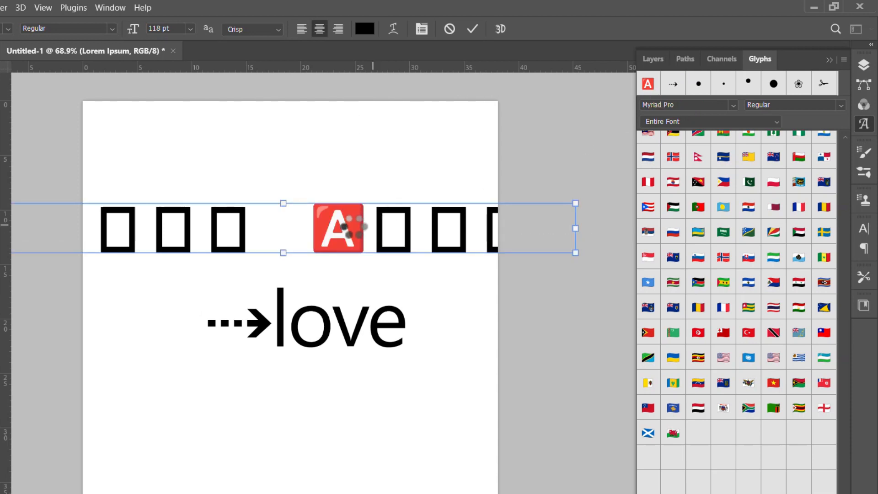
Insert the Segoe UI Emoji down-right arrow glyph after the placeholder box that follows the red A emoji.
{"action": "left_click", "coordinate": [733, 104]}
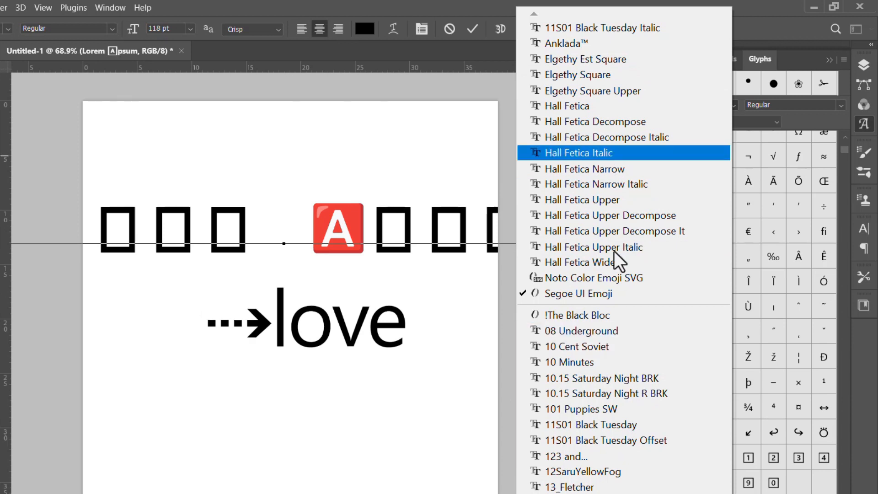
{"action": "left_click", "coordinate": [835, 340]}
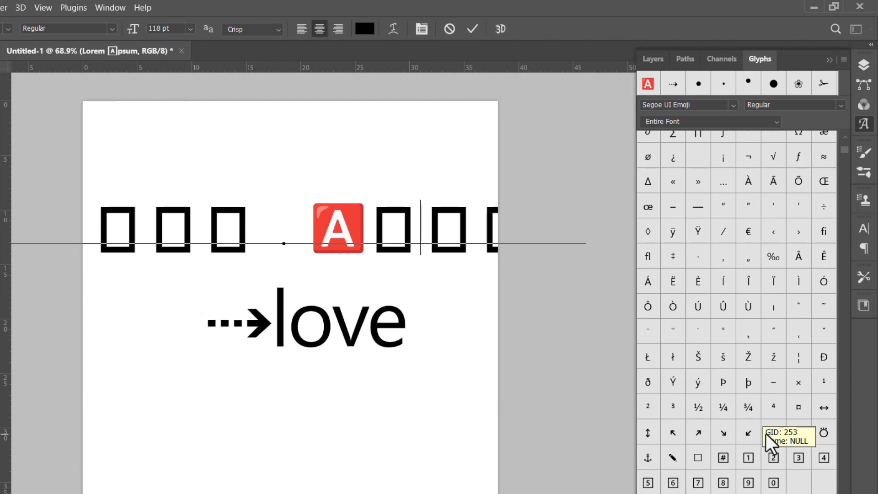
{"action": "double_click", "coordinate": [724, 432]}
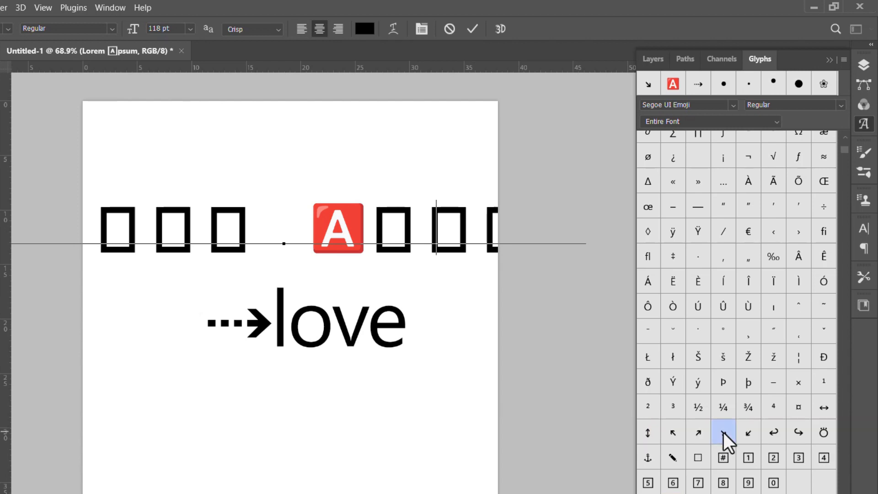
{"action": "double_click", "coordinate": [724, 433]}
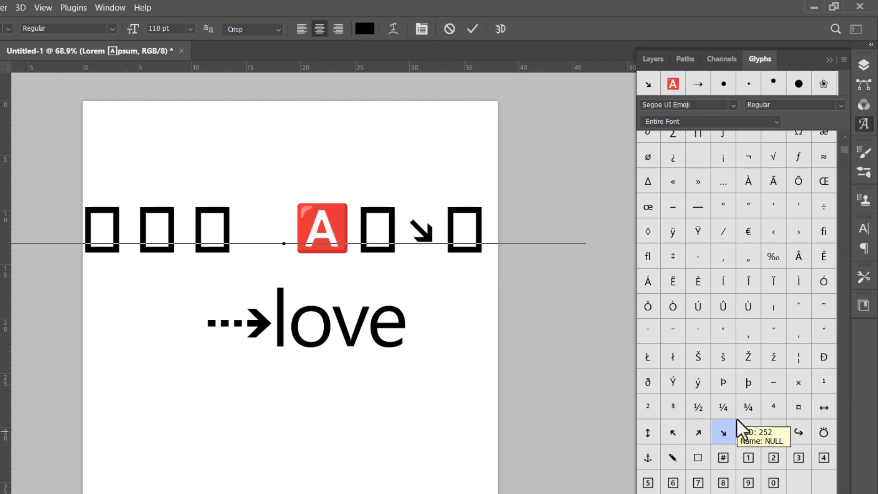
Browse the Segoe UI Emoji glyphs across the entire font, from letters and arrows to shapes, faces and clothing.
{"action": "scroll", "coordinate": [788, 315], "scroll_direction": "down", "scroll_amount": 5}
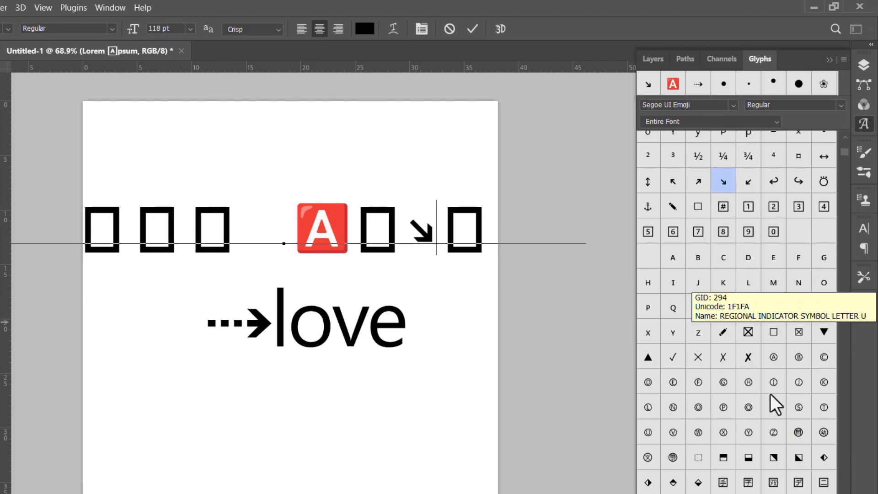
{"action": "scroll", "coordinate": [772, 387], "scroll_direction": "down", "scroll_amount": 10}
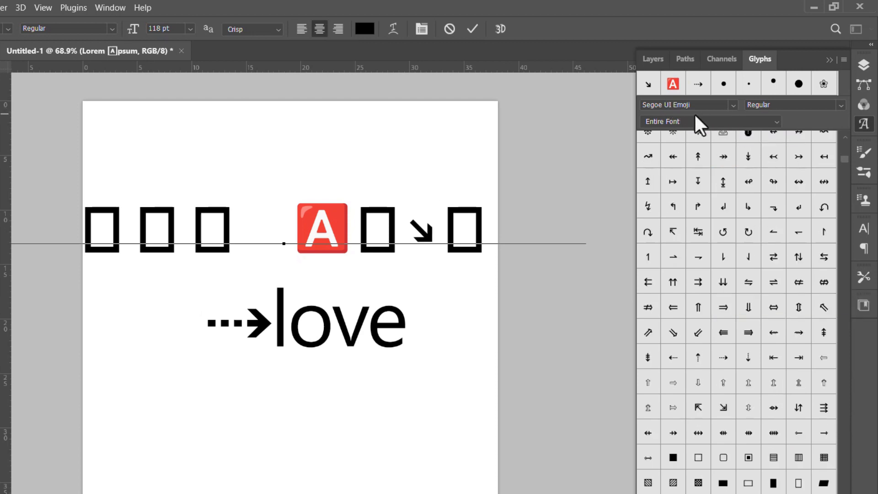
{"action": "scroll", "coordinate": [755, 399], "scroll_direction": "down", "scroll_amount": 2}
{"action": "scroll", "coordinate": [760, 408], "scroll_direction": "down", "scroll_amount": 4}
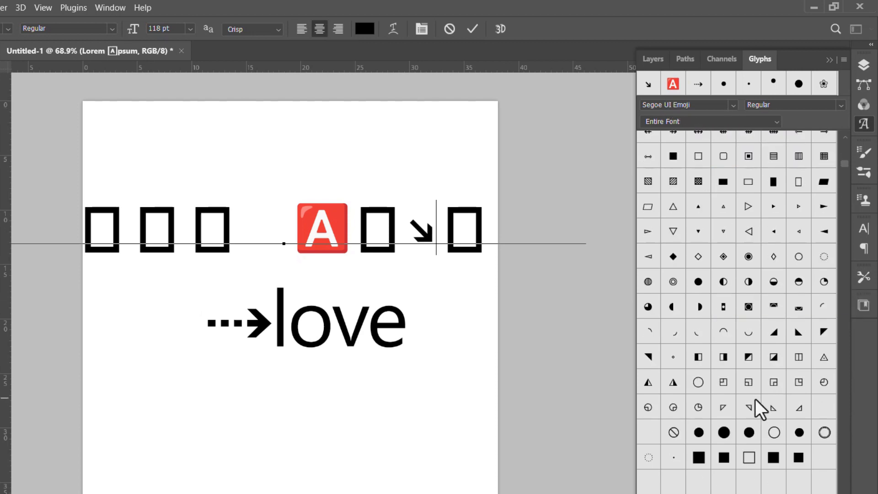
{"action": "scroll", "coordinate": [760, 409], "scroll_direction": "down", "scroll_amount": 6}
{"action": "scroll", "coordinate": [754, 402], "scroll_direction": "up", "scroll_amount": 6}
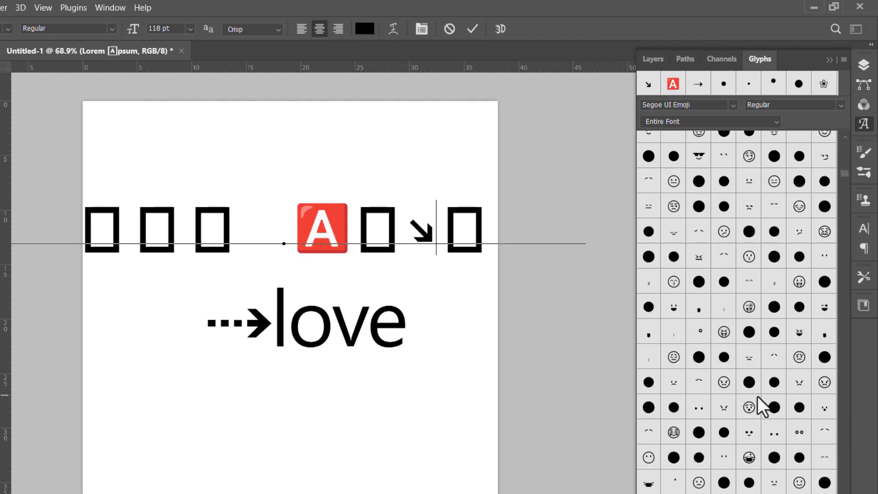
{"action": "scroll", "coordinate": [762, 407], "scroll_direction": "down", "scroll_amount": 5}
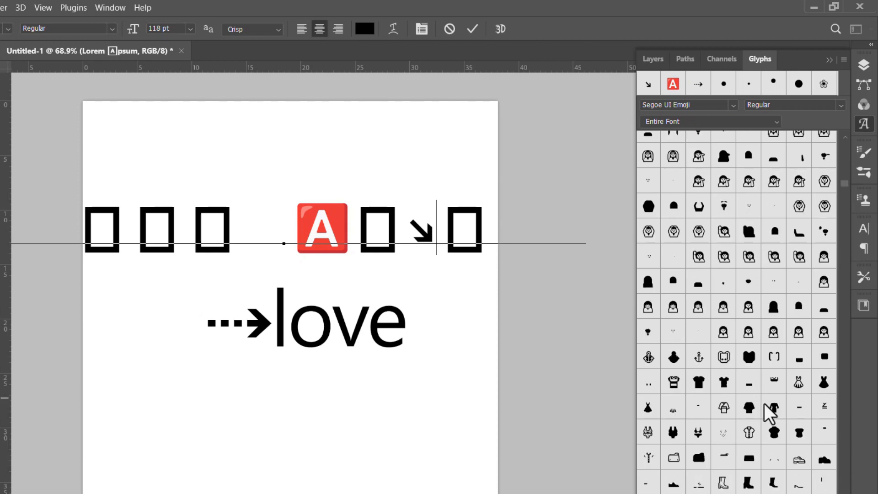
{"action": "scroll", "coordinate": [773, 411], "scroll_direction": "down", "scroll_amount": 5}
Check the Glyphs entry among the available panels and look through the rest of the Segoe UI Emoji glyphs.
{"action": "left_click", "coordinate": [108, 8]}
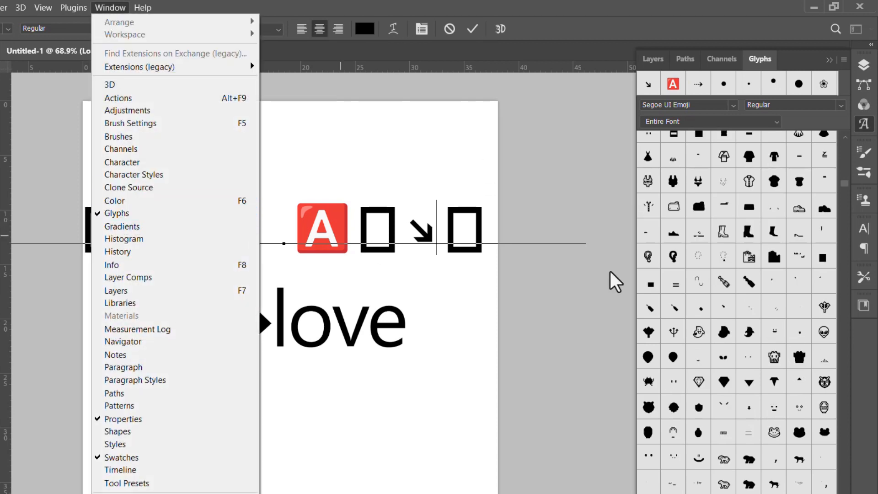
{"action": "left_click", "coordinate": [780, 287]}
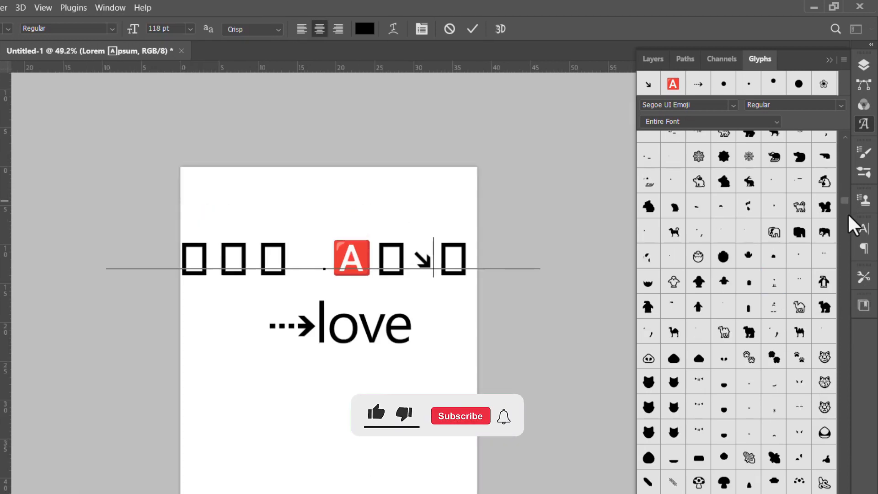
{"action": "left_click", "coordinate": [847, 229]}
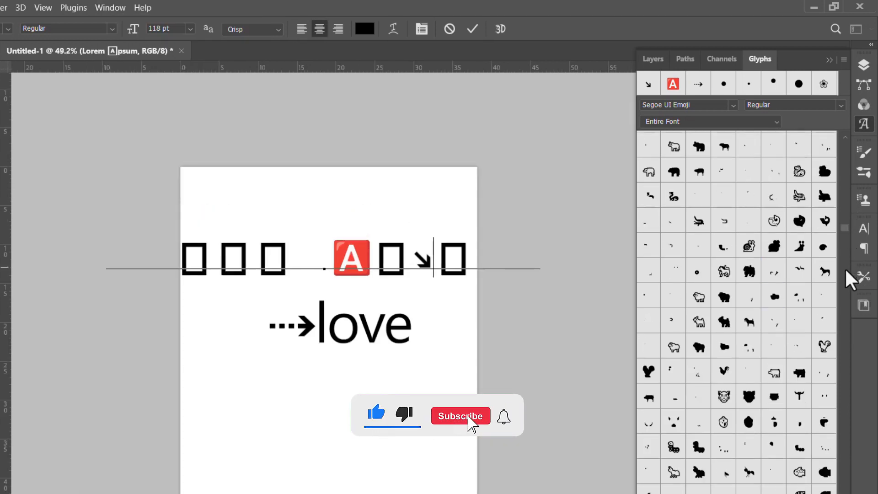
{"action": "left_click", "coordinate": [846, 290]}
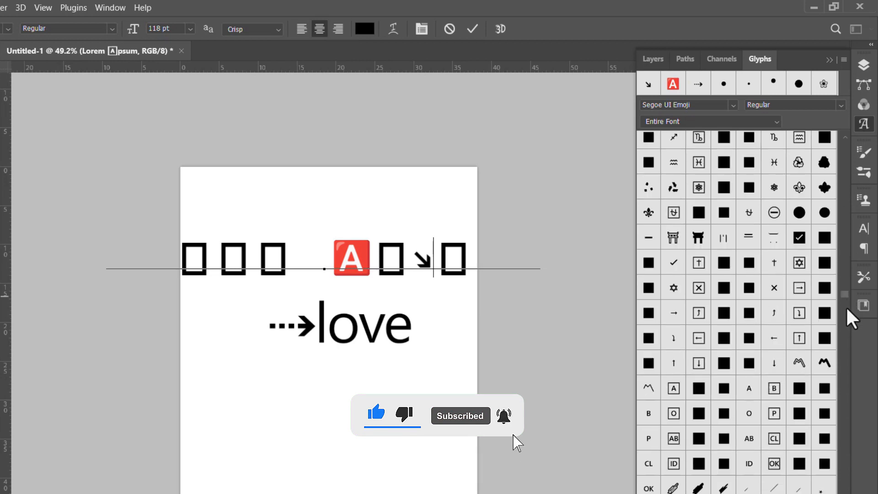
{"action": "left_click", "coordinate": [846, 312]}
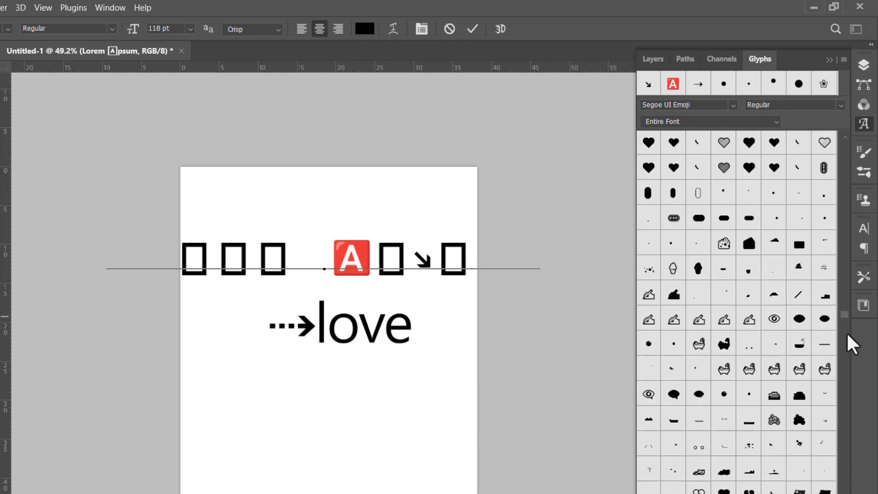
{"action": "left_click", "coordinate": [842, 354]}
{"action": "left_click", "coordinate": [839, 382]}
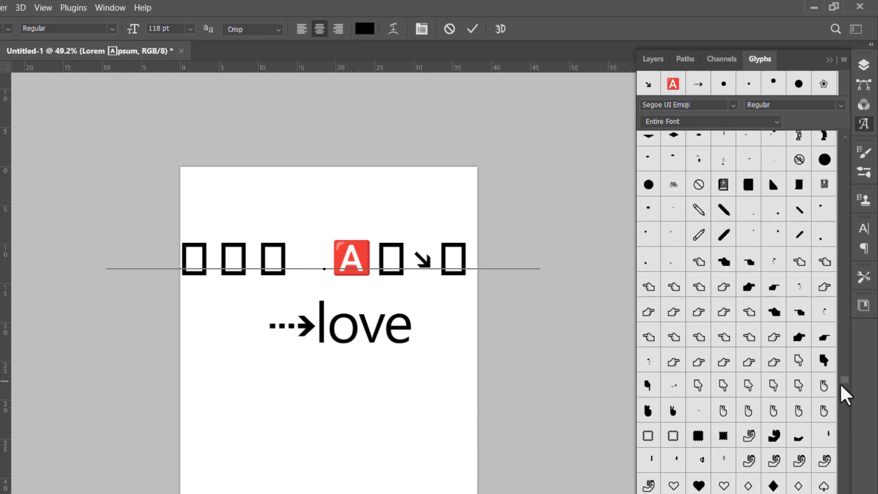
{"action": "left_click", "coordinate": [840, 405]}
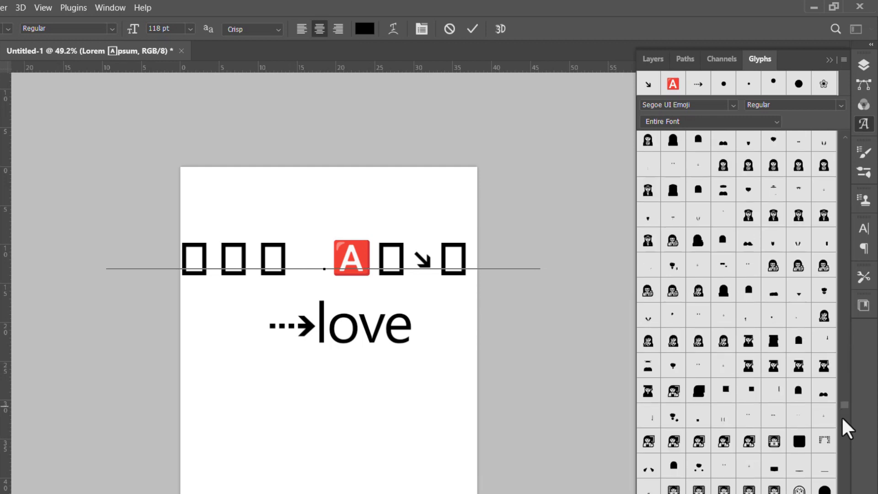